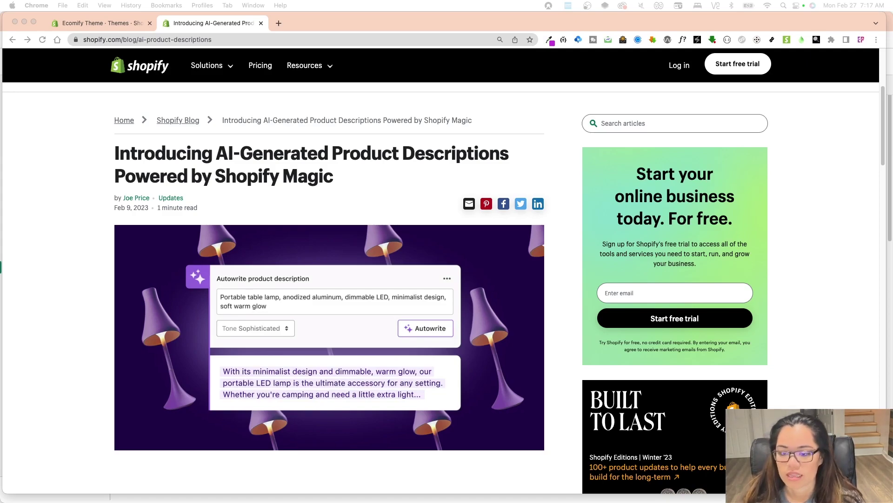
# Look through the article on AI-generated product descriptions and open the Shopify Magic waitlist sign-up form.
pyautogui.scroll(-1, 577, 364)
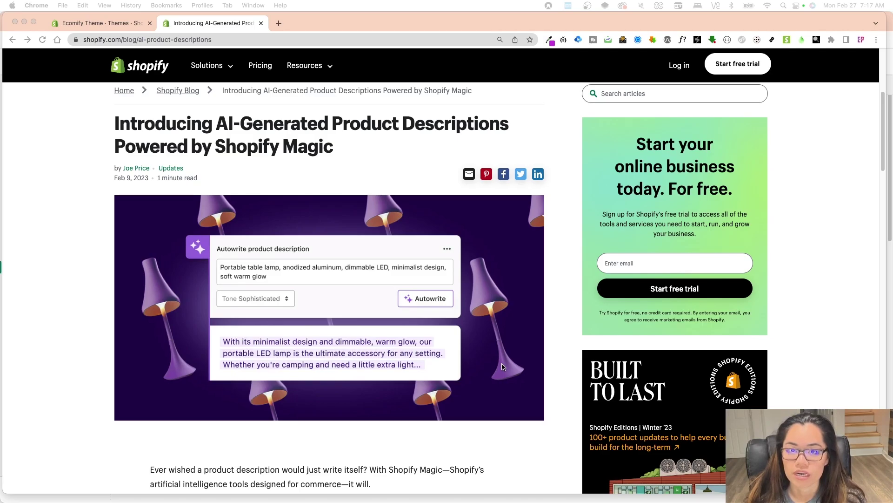
pyautogui.scroll(-1, 496, 377)
pyautogui.scroll(4, 488, 371)
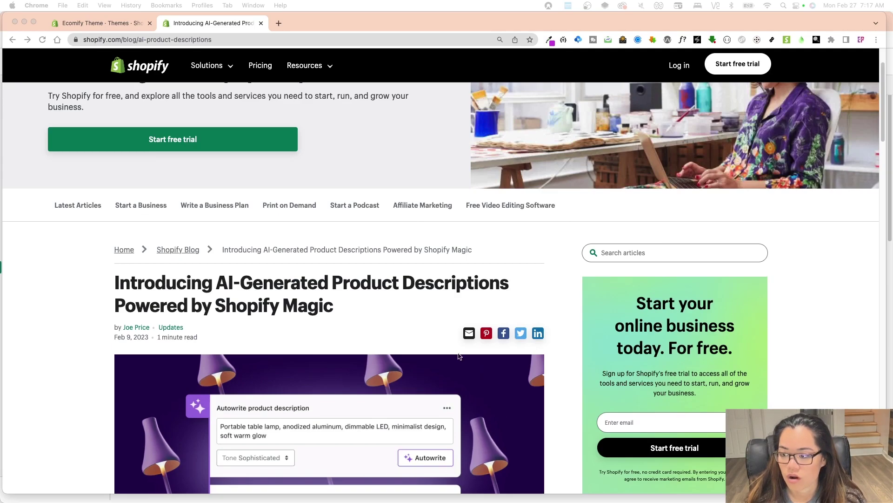
pyautogui.scroll(-10, 369, 364)
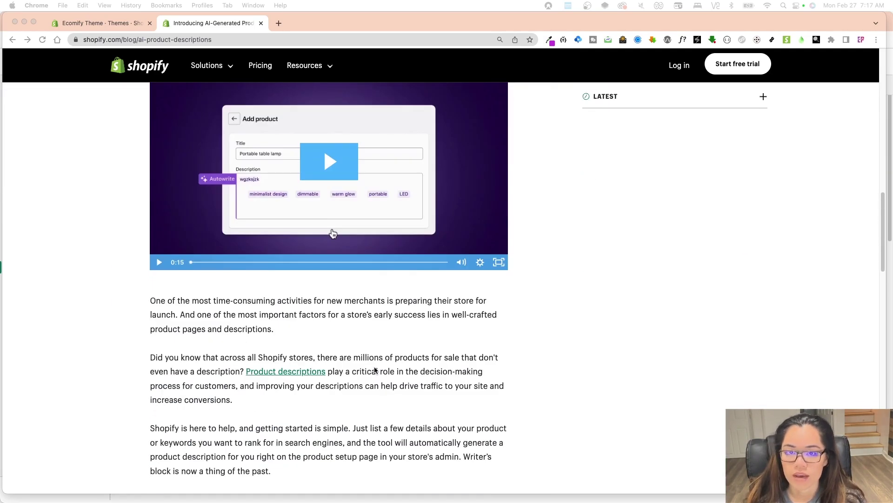
pyautogui.scroll(-15, 376, 370)
pyautogui.scroll(10, 319, 349)
pyautogui.scroll(-4, 318, 349)
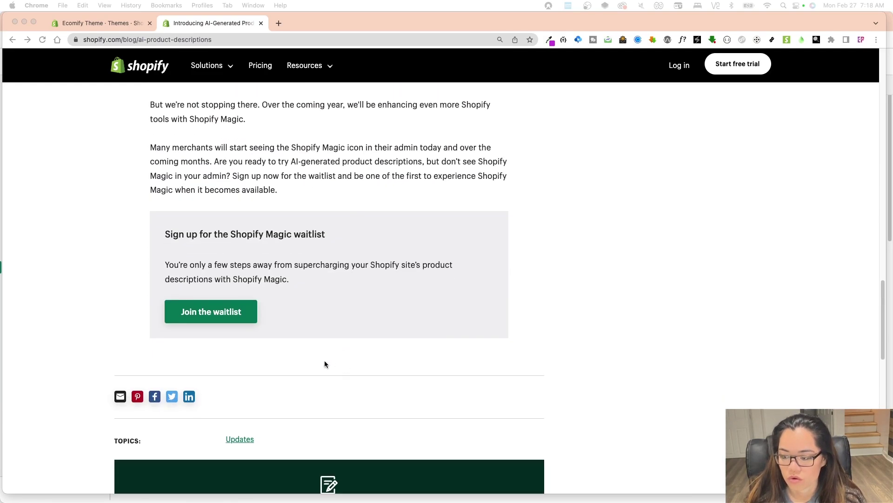
pyautogui.click(210, 316)
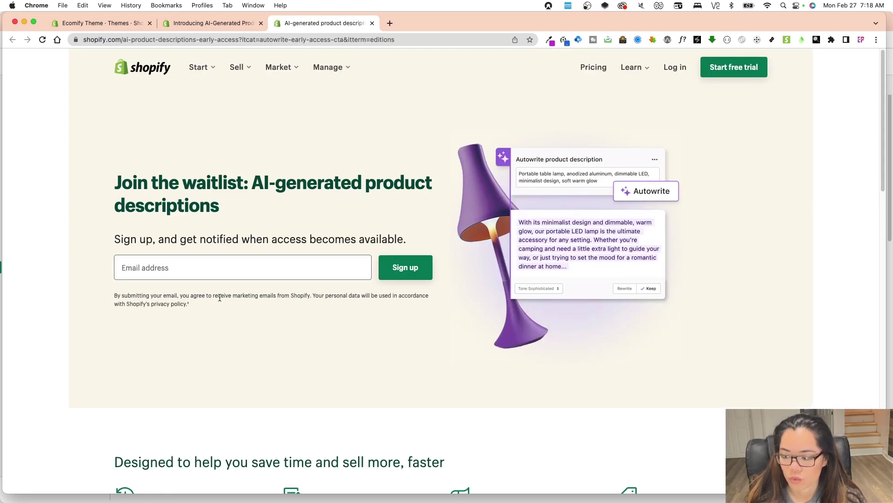
pyautogui.click(223, 274)
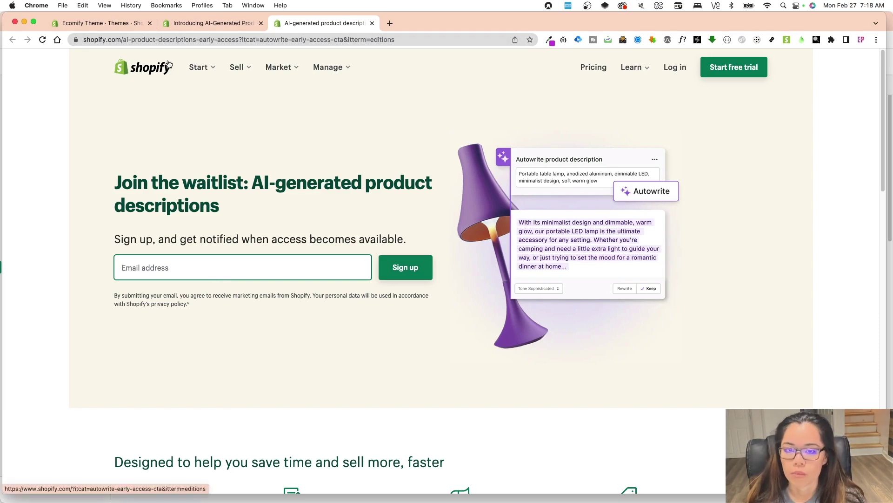
# Go back to the Ecomify Theme store admin and open the Ecomify Aluminum Bottle product.
pyautogui.click(119, 25)
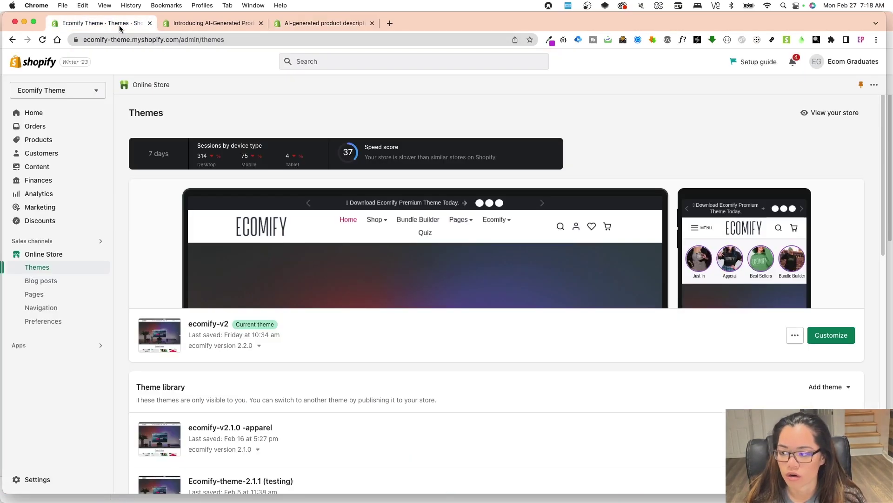
pyautogui.click(49, 141)
pyautogui.click(228, 163)
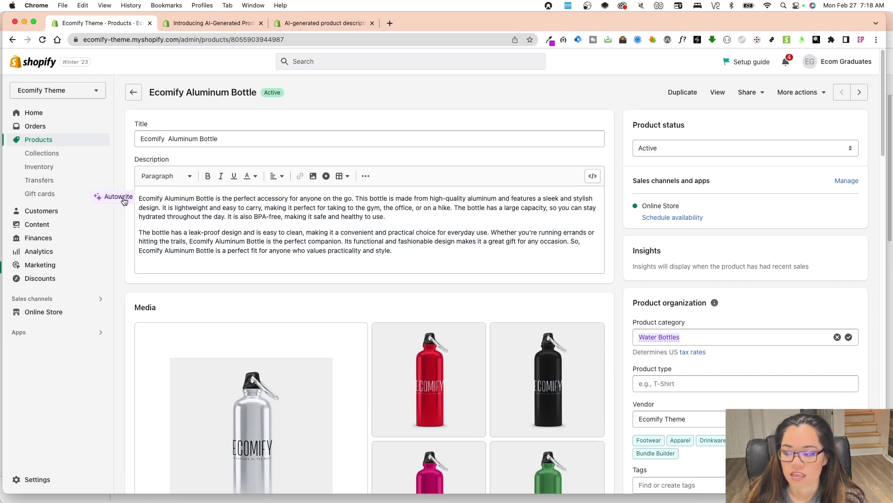
# Open Autowrite for the product description, examine its keyword field and tone options, and cancel it.
pyautogui.click(119, 197)
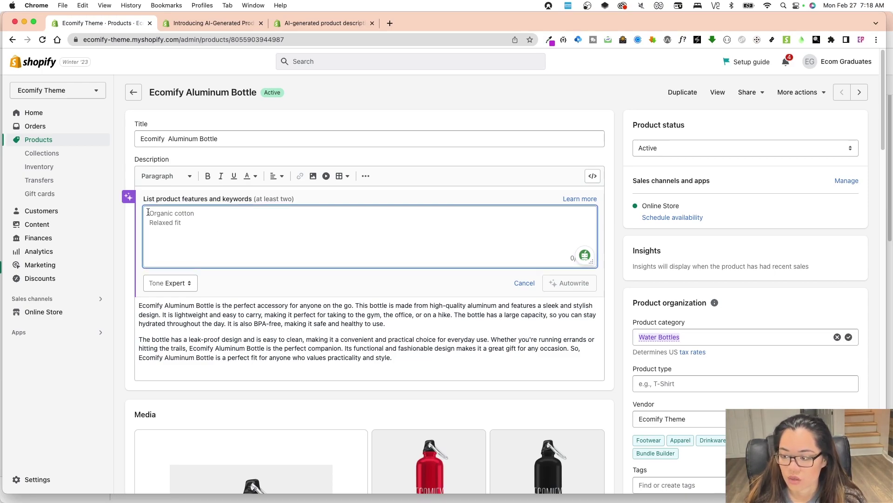
pyautogui.click(181, 283)
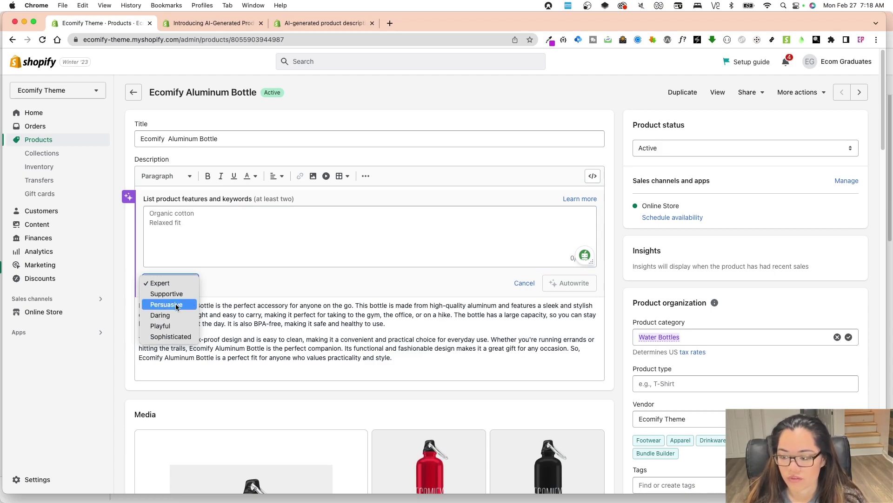
pyautogui.click(254, 251)
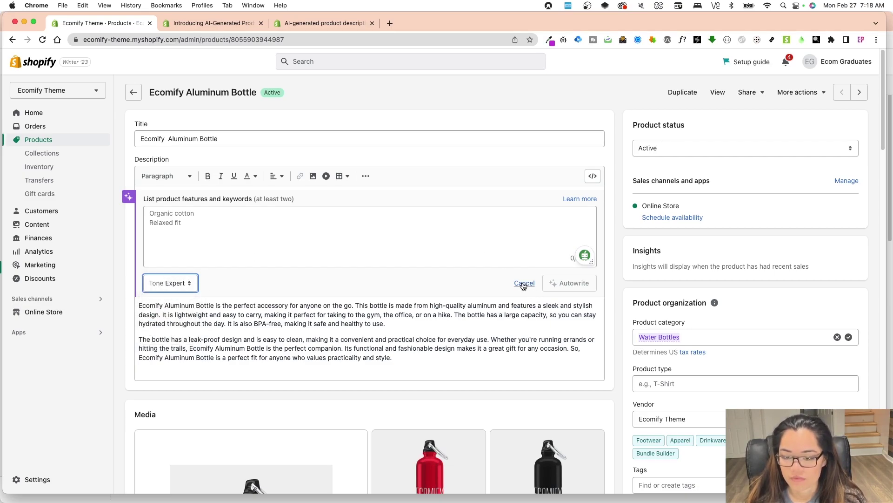
pyautogui.click(536, 246)
pyautogui.click(524, 283)
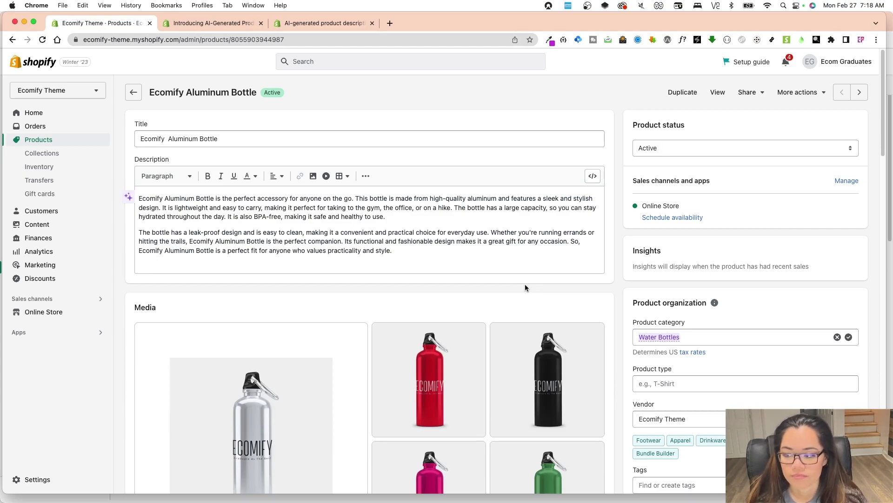
# Select the first paragraph of the bottle's description and generate an AI rewrite of it.
pyautogui.click(535, 269)
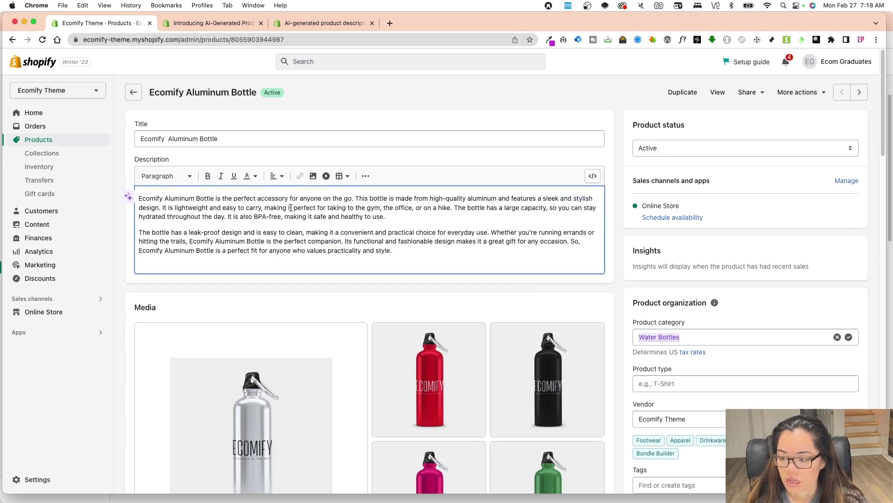
pyautogui.tripleClick(291, 207)
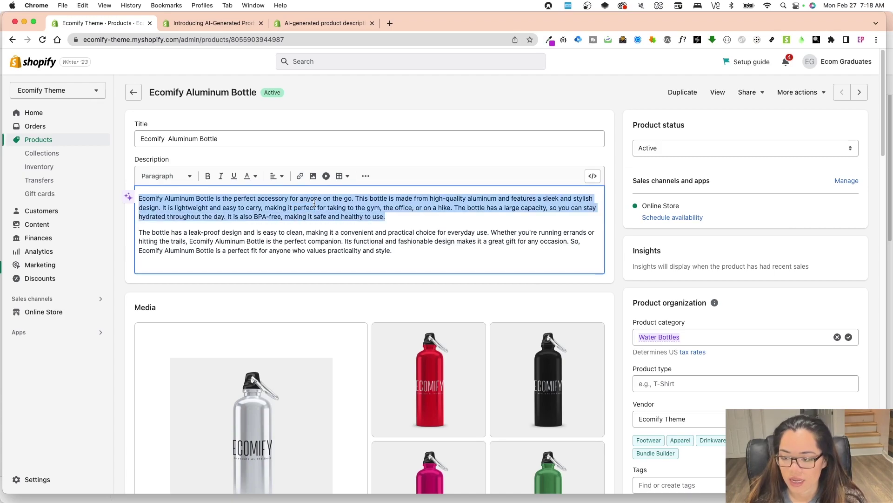
pyautogui.click(125, 201)
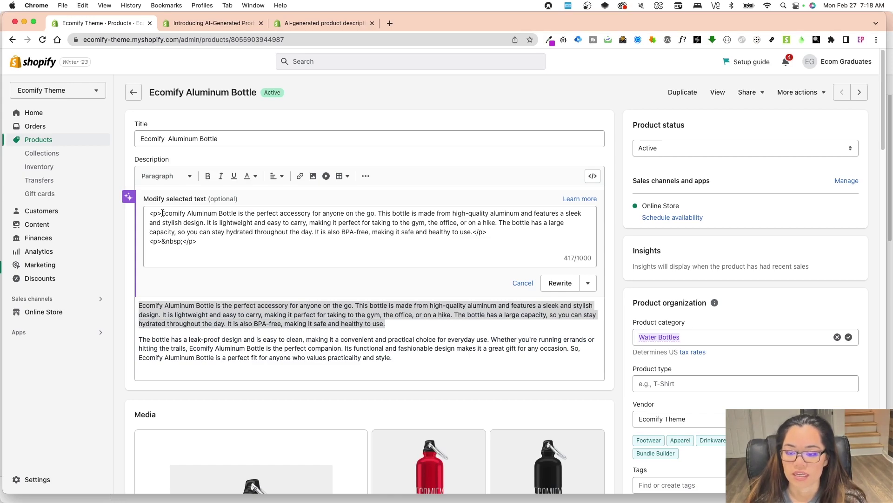
pyautogui.click(558, 283)
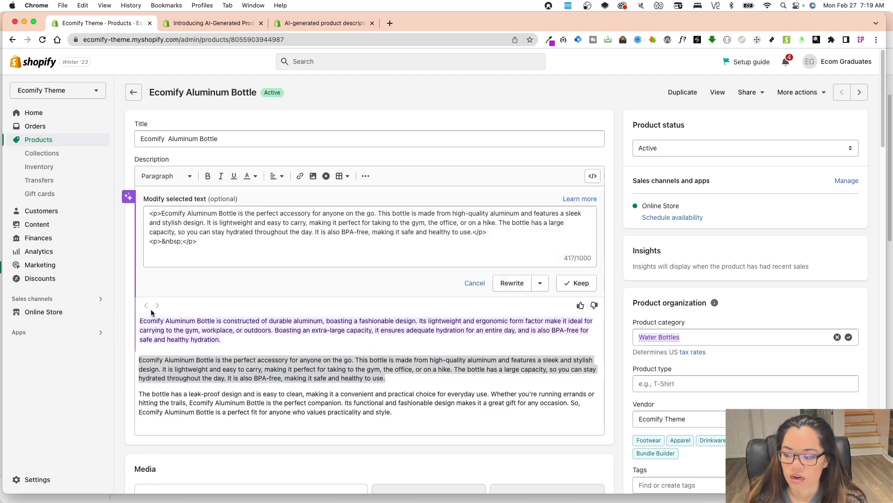
# Generate a Simplify version of the selected description paragraph, then regenerate it once.
pyautogui.scroll(-2, 247, 338)
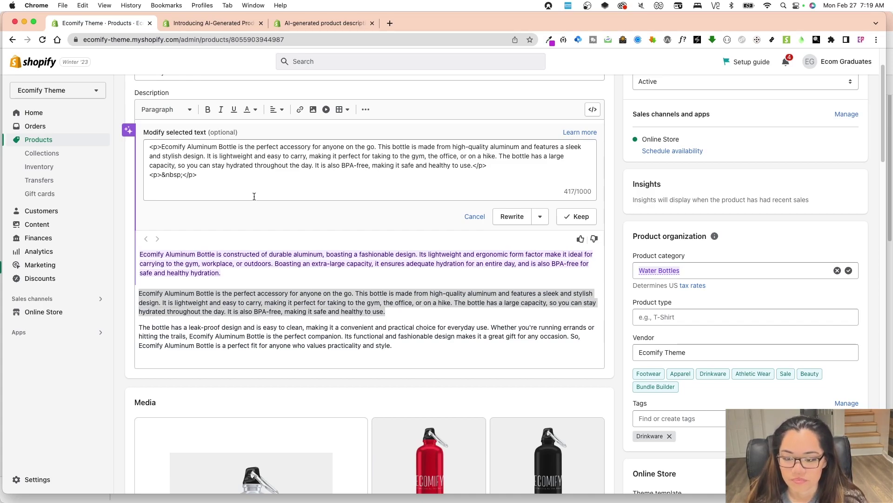
pyautogui.click(540, 216)
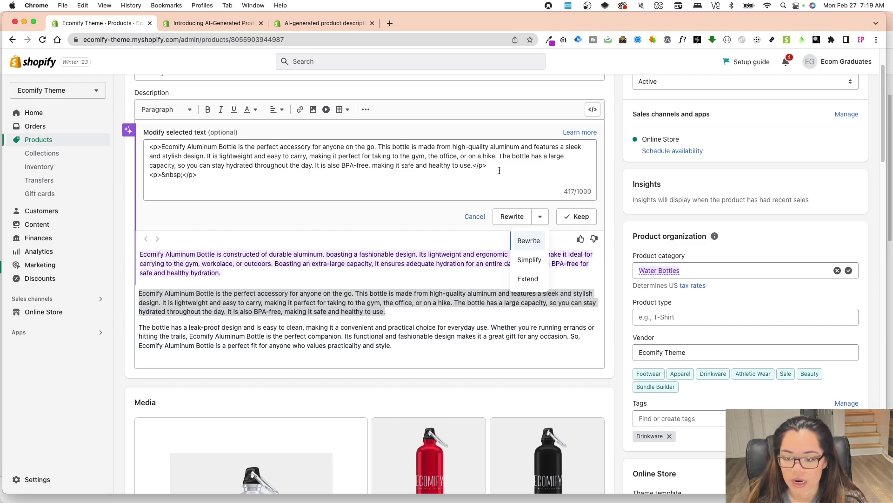
pyautogui.click(529, 260)
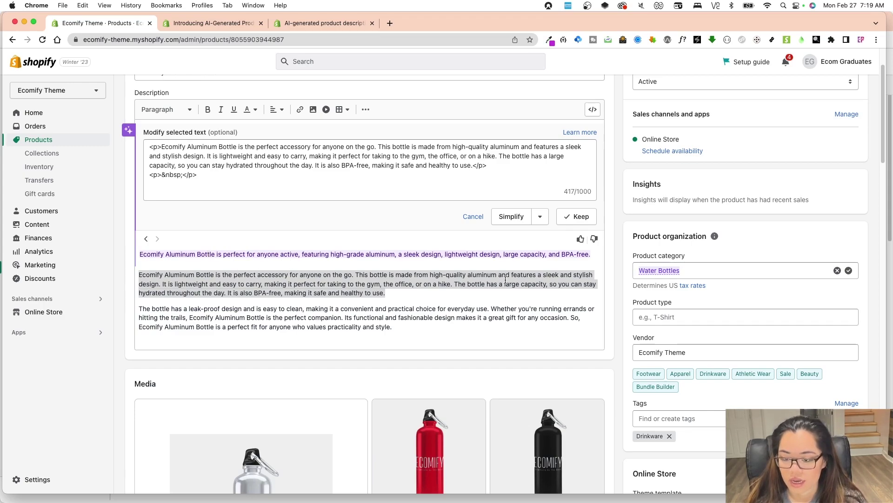
pyautogui.click(513, 223)
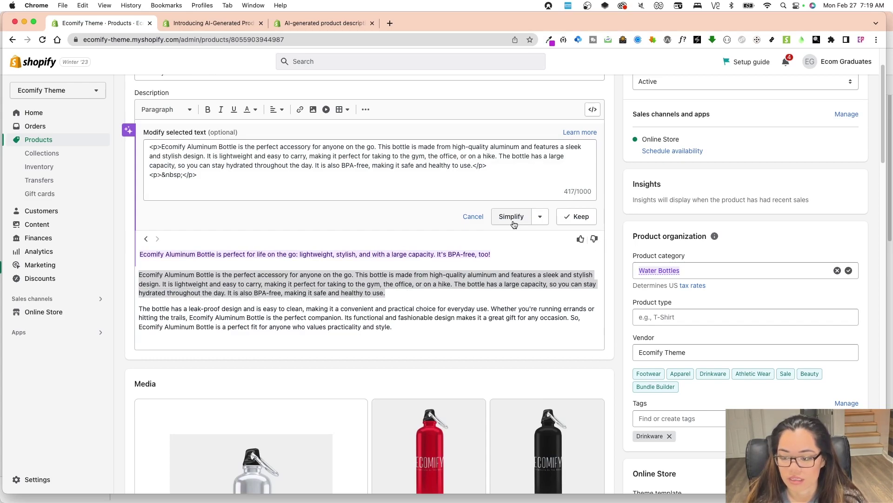
# Open the QuillBot paraphrasing tool at quillbot.com in a new browser tab.
pyautogui.click(390, 24)
pyautogui.write('quil')
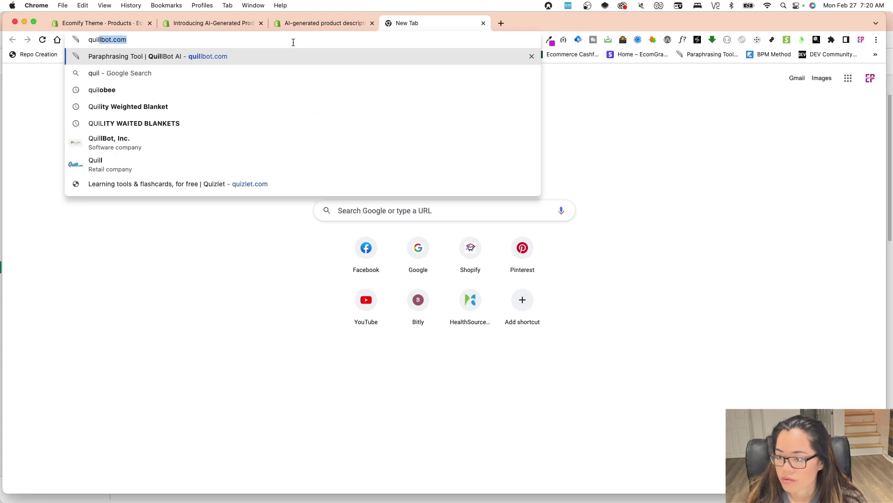
pyautogui.press('Return')
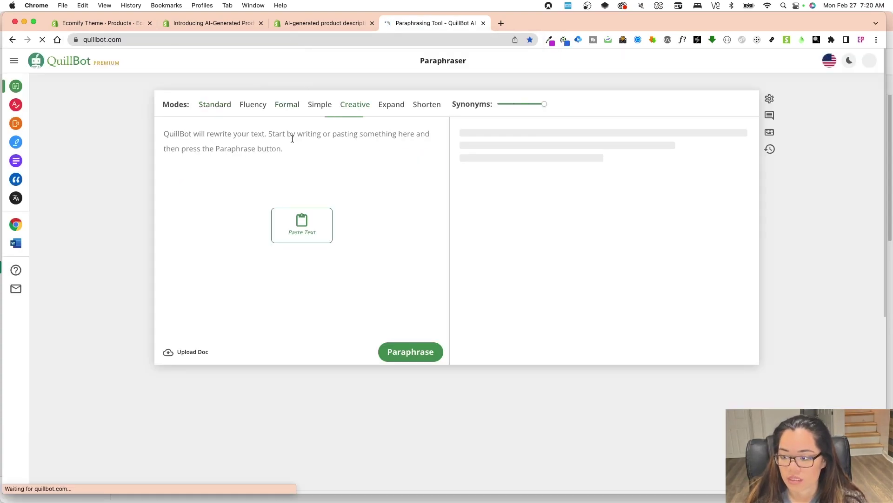
# Copy the simplified sentence suggested on the bottle's product page into QuillBot and paraphrase it in Creative mode.
pyautogui.click(326, 23)
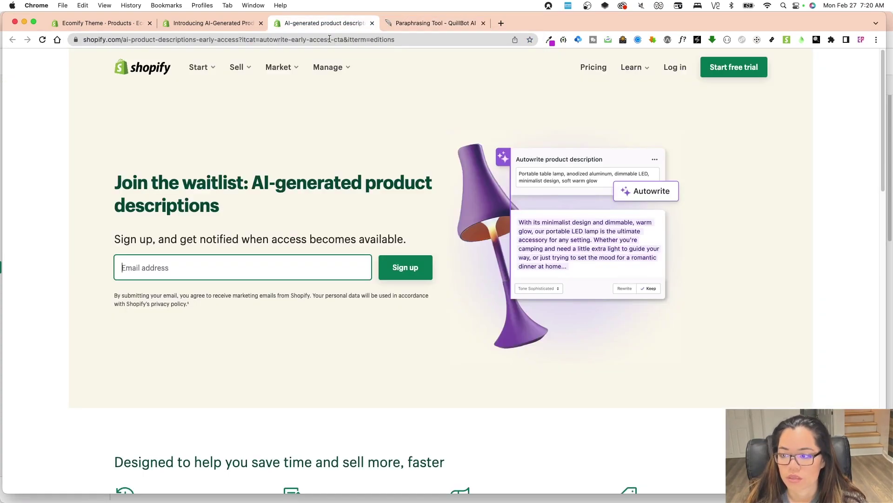
pyautogui.click(217, 24)
pyautogui.click(98, 24)
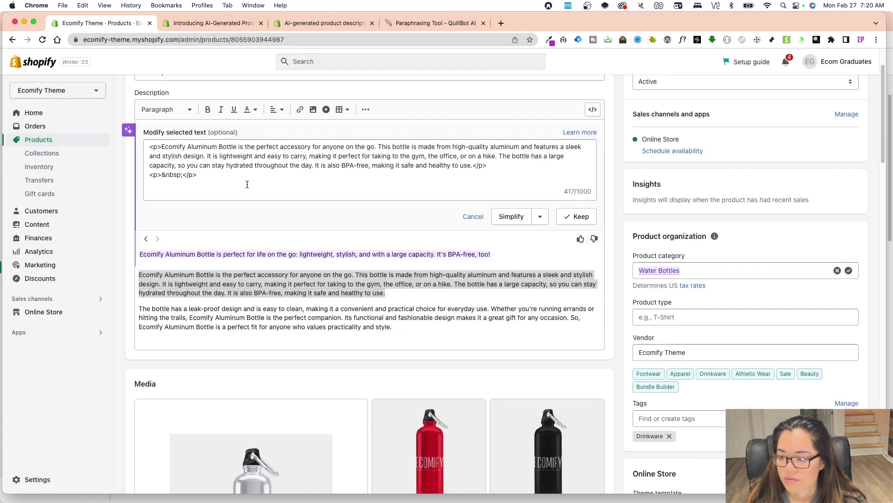
pyautogui.doubleClick(281, 254)
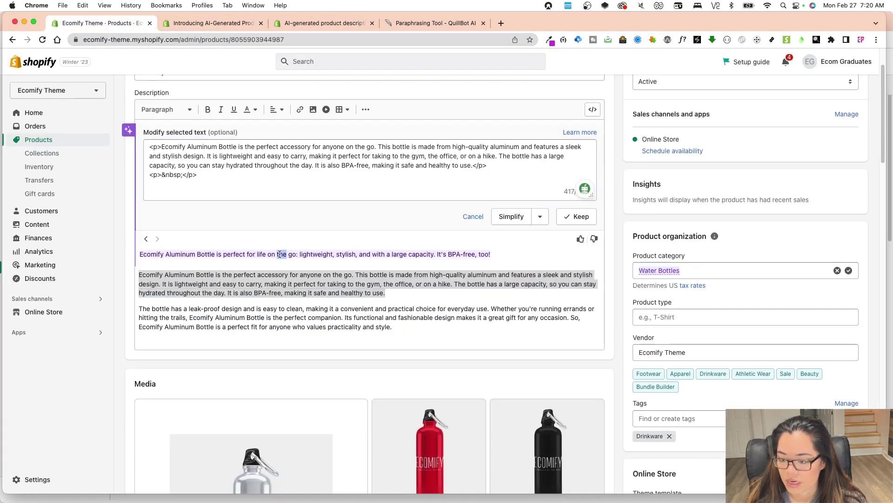
pyautogui.tripleClick(280, 254)
pyautogui.press('super+c')
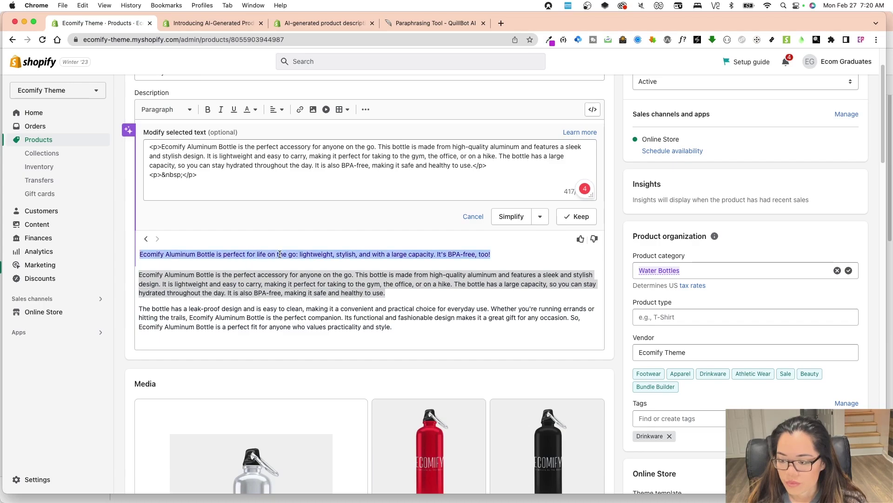
pyautogui.click(420, 25)
pyautogui.click(370, 147)
pyautogui.press('super+v')
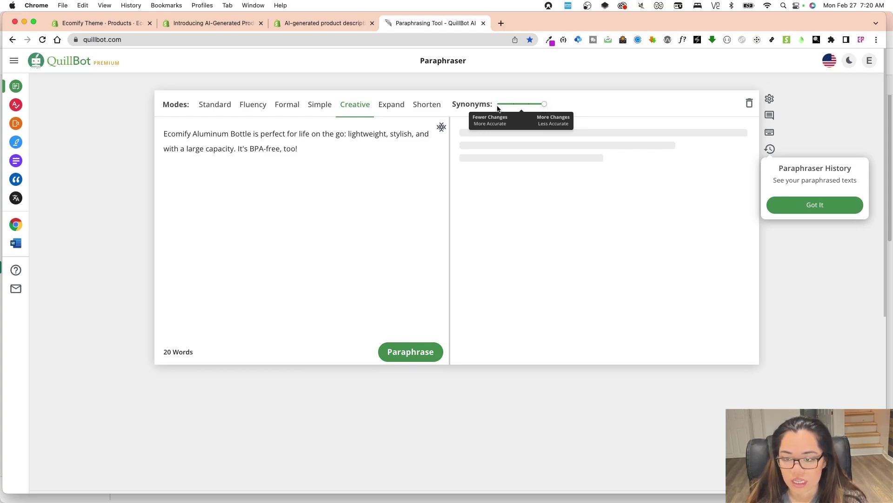
pyautogui.click(411, 351)
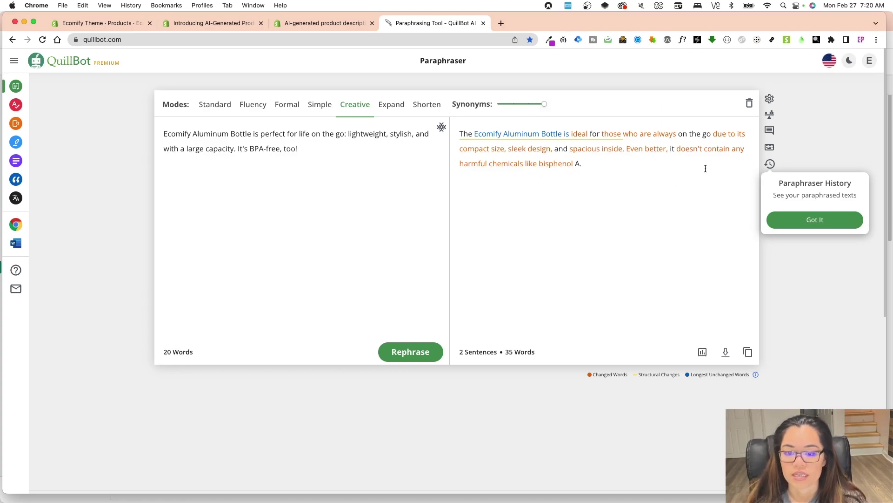
# Examine the paraphrased bottle description in QuillBot, including its second sentence.
pyautogui.click(590, 177)
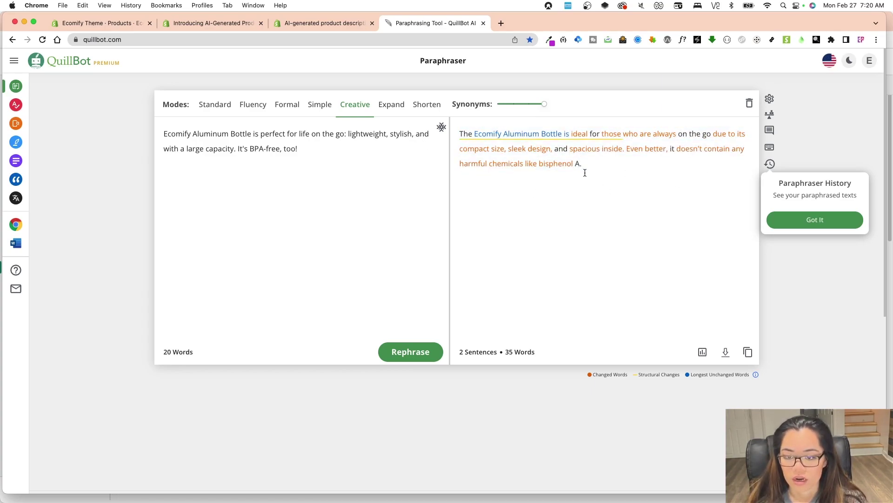
pyautogui.click(576, 164)
pyautogui.click(578, 167)
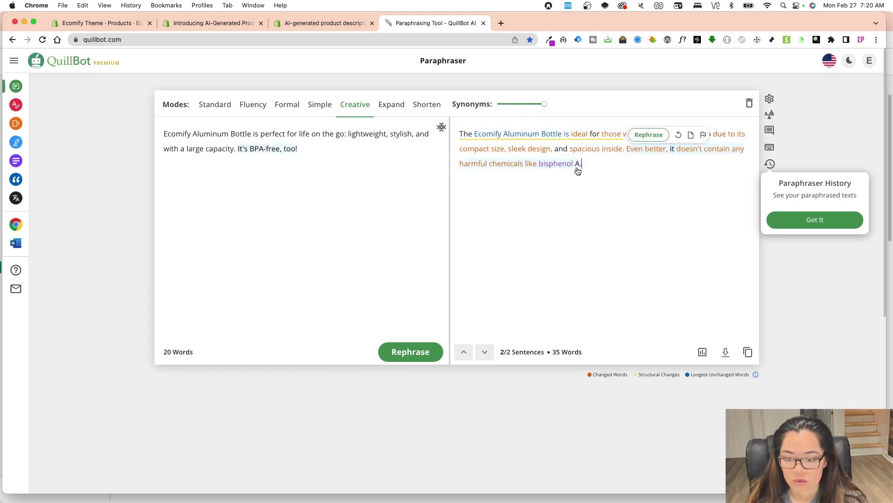
pyautogui.moveTo(598, 169); pyautogui.dragTo(458, 132)
pyautogui.click(614, 197)
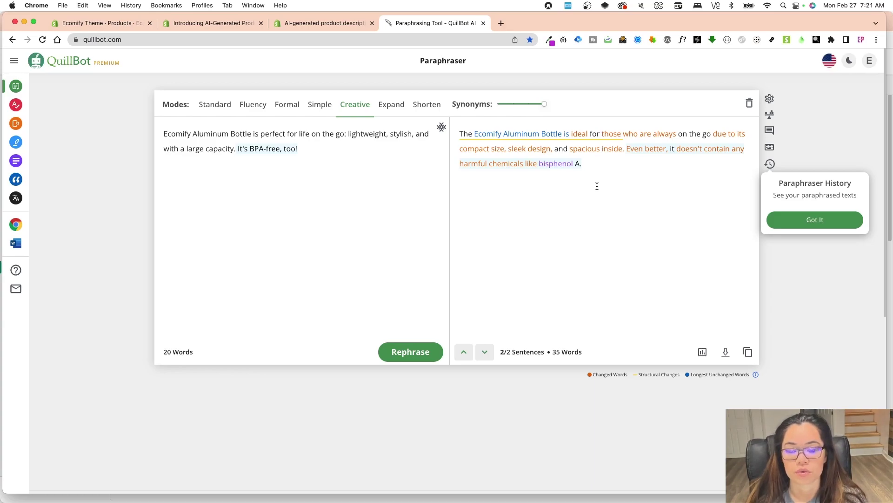
# Return to the bottle's product page, deselect the description paragraph, and activate Autowrite's product features and keywords field.
pyautogui.click(138, 24)
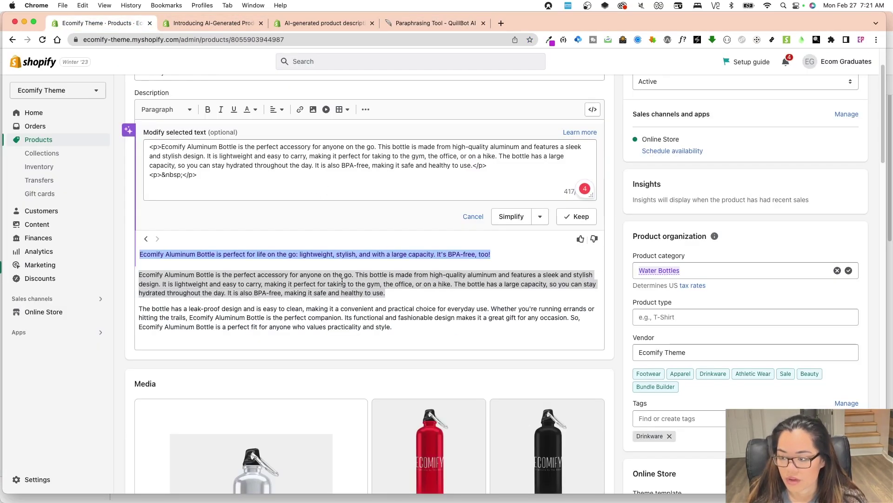
pyautogui.scroll(3, 347, 282)
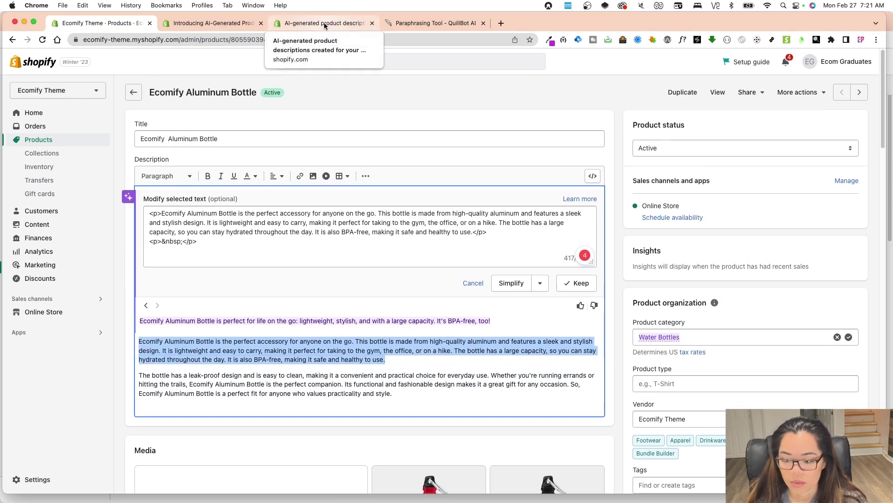
pyautogui.scroll(-1, 443, 392)
pyautogui.scroll(-1, 443, 389)
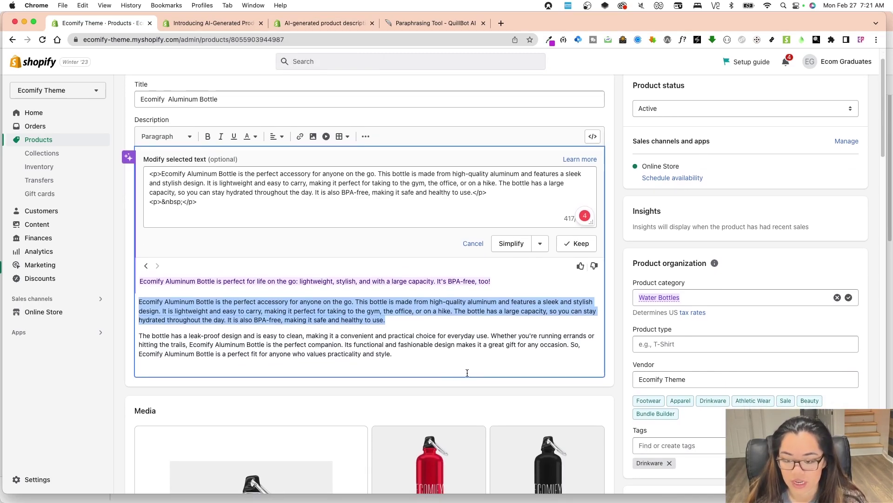
pyautogui.click(467, 372)
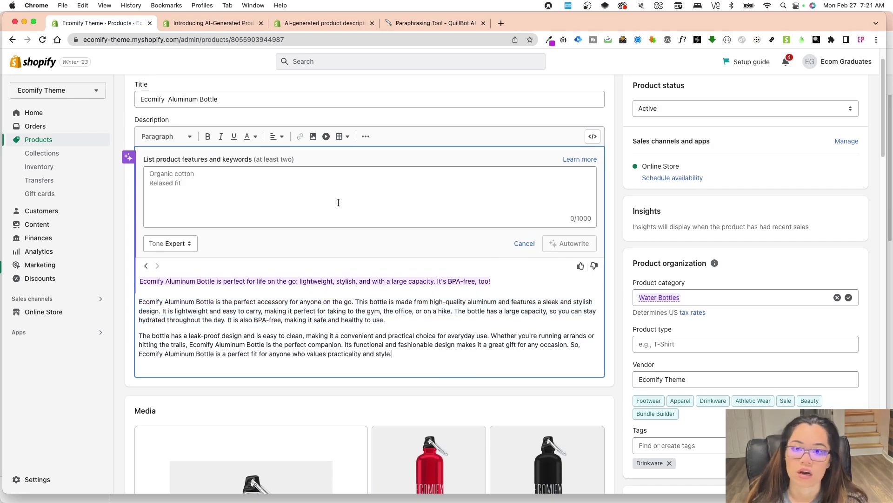
pyautogui.click(353, 192)
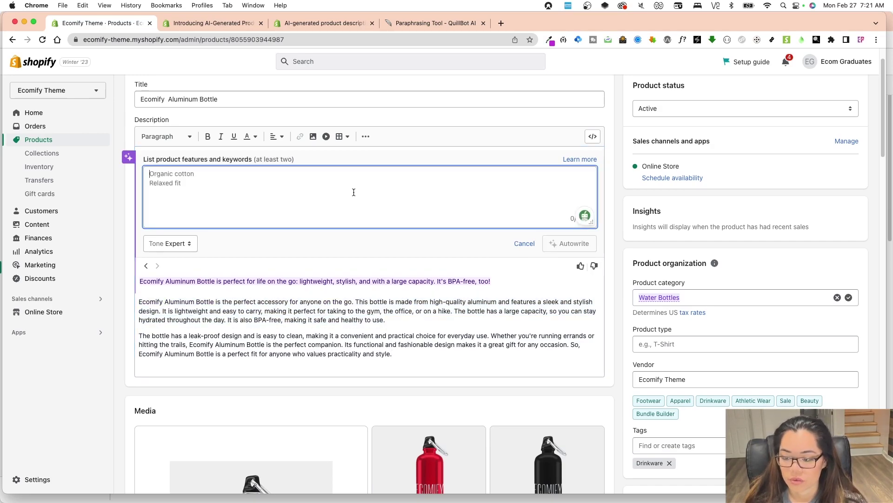